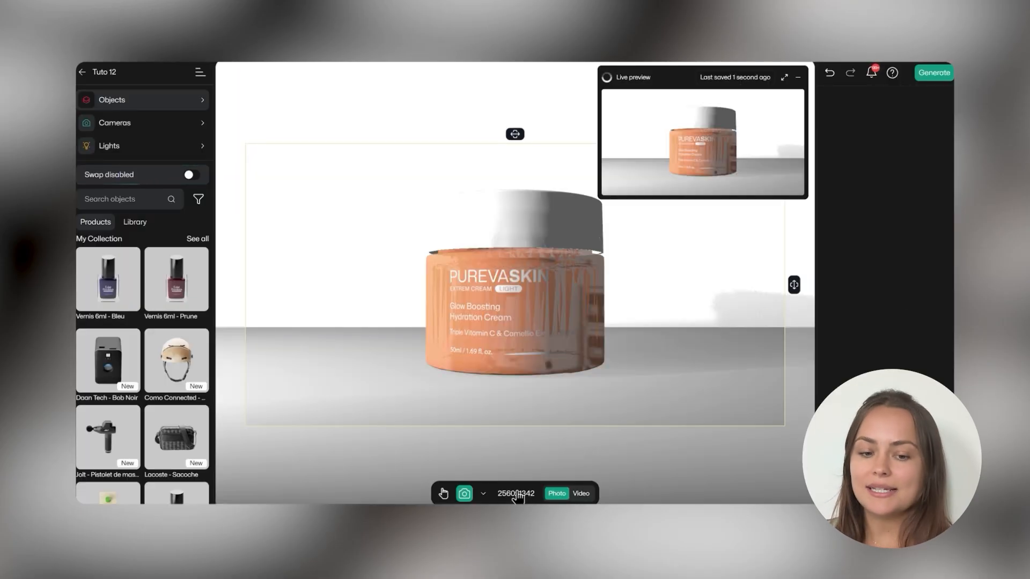
Step: Set the output format to the Instagram Story (2K) preset, 1440 x 2560
click(515, 494)
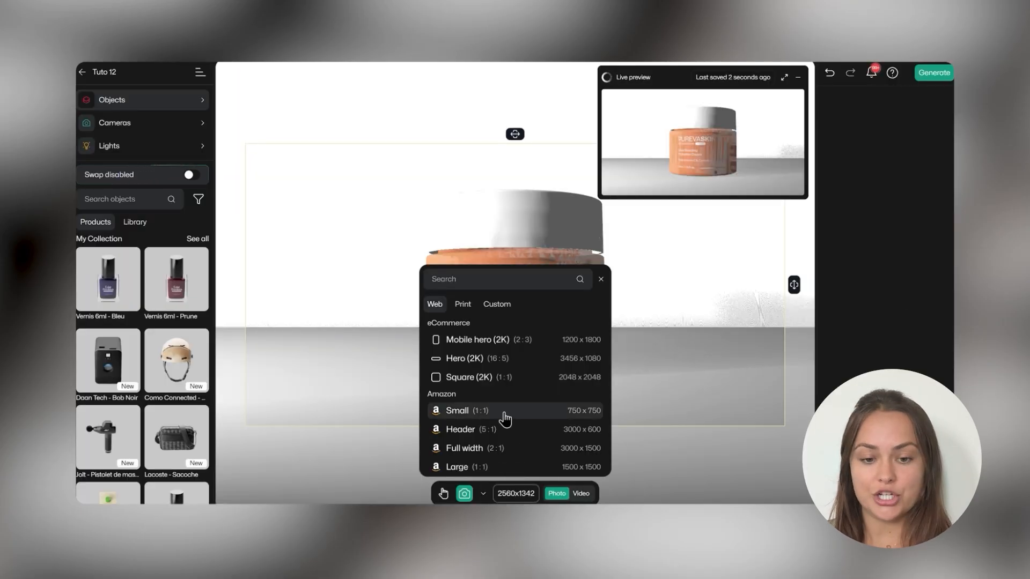
scroll(502, 415, down, 2)
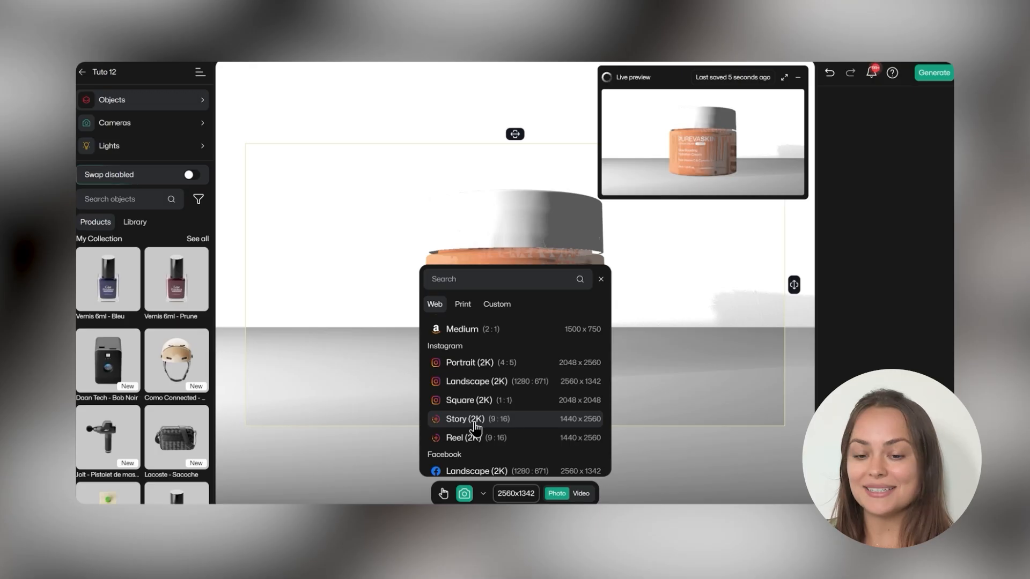
click(465, 419)
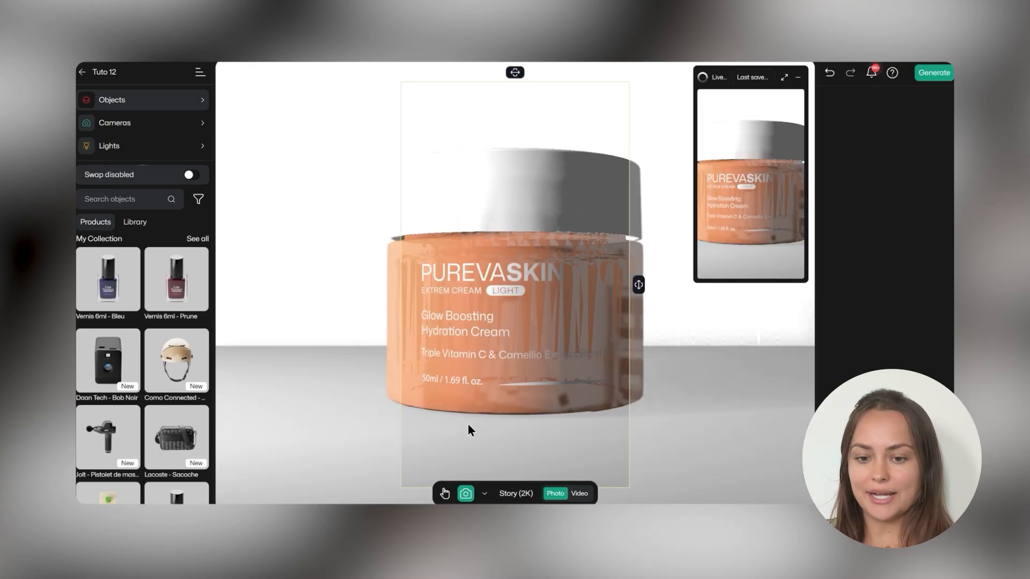
Step: Swap the Purevaskin cream jar for the 03 Parfum Héritage bottle from the product collection
click(514, 207)
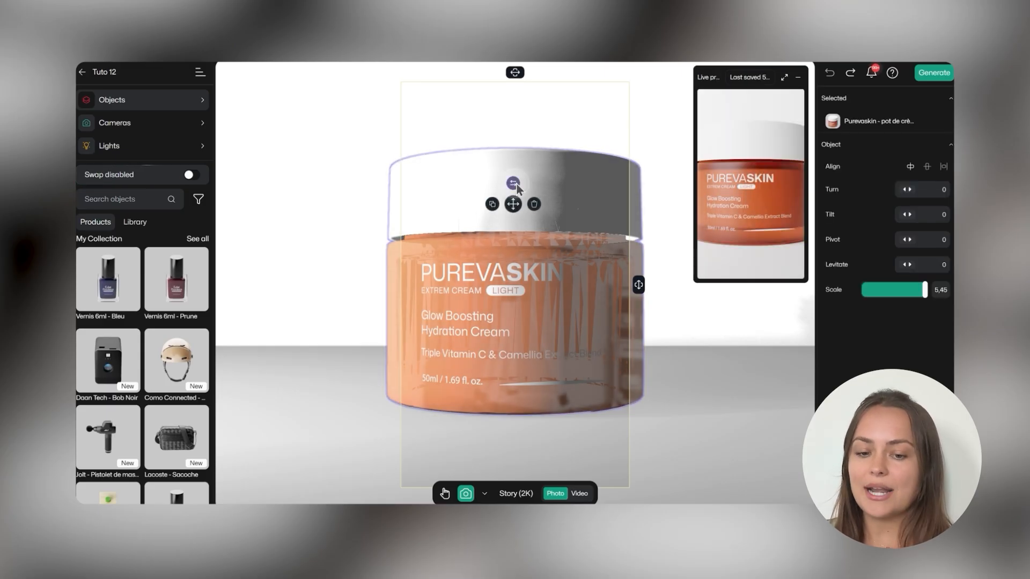
scroll(177, 349, down, 5)
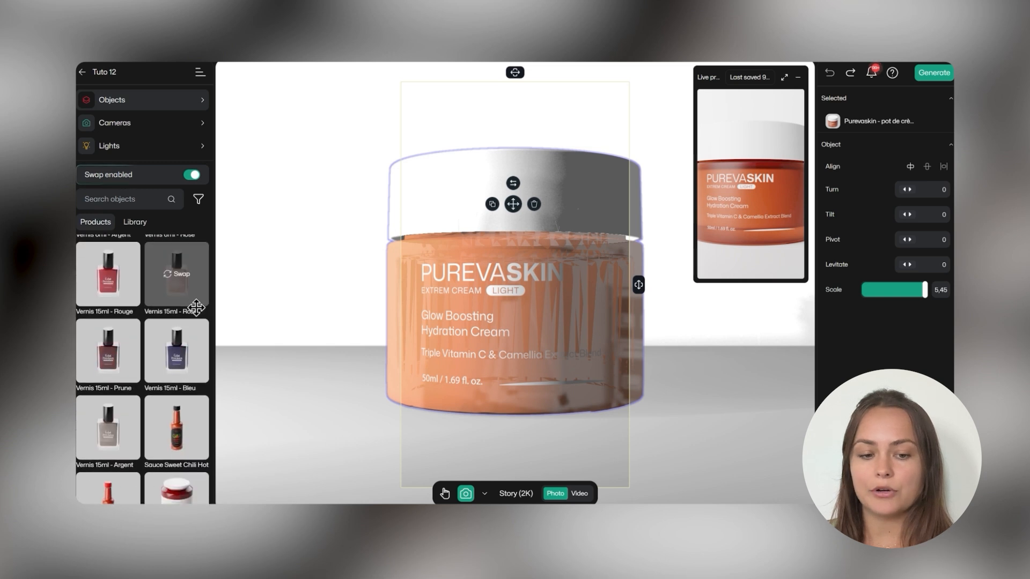
scroll(177, 349, up, 5)
click(187, 310)
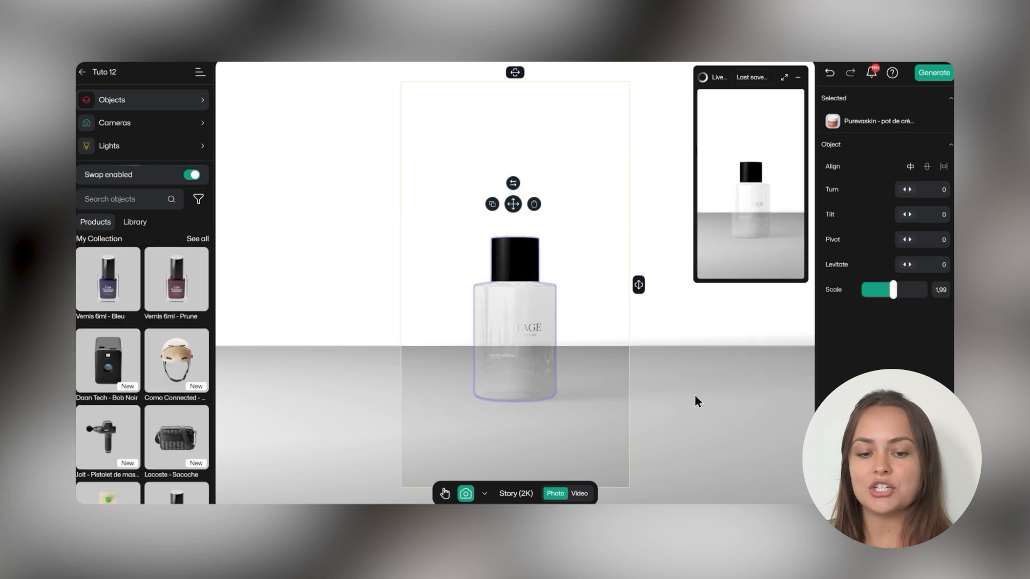
Step: Apply the Metallic Color lighting preset from the complete Packshots collection to the scene
click(114, 148)
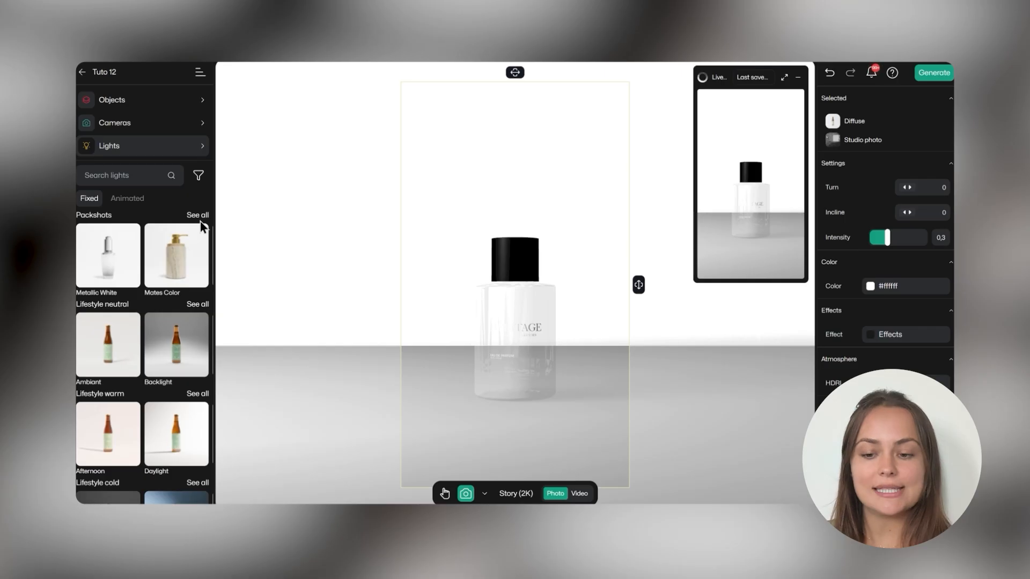
click(199, 217)
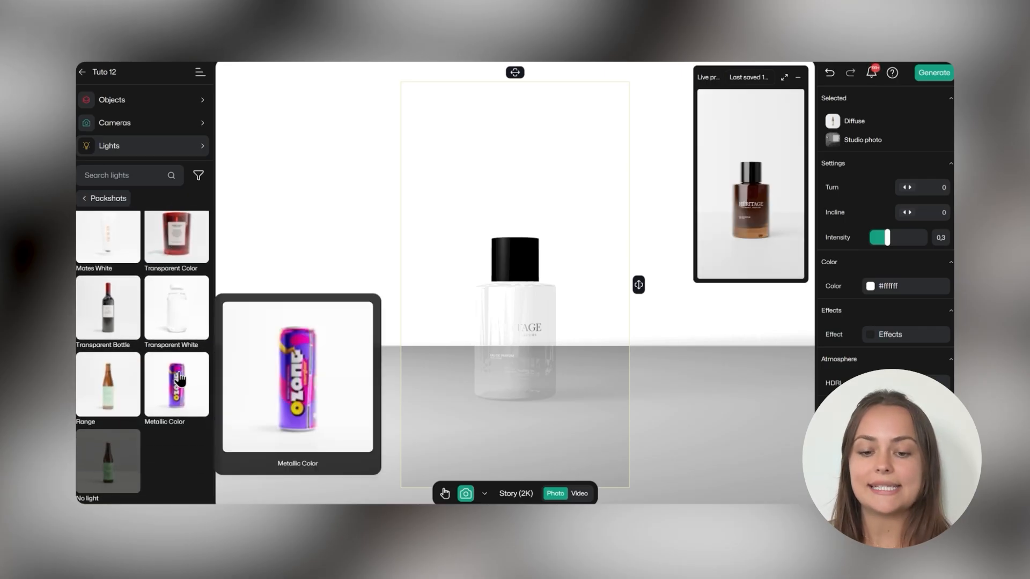
click(171, 383)
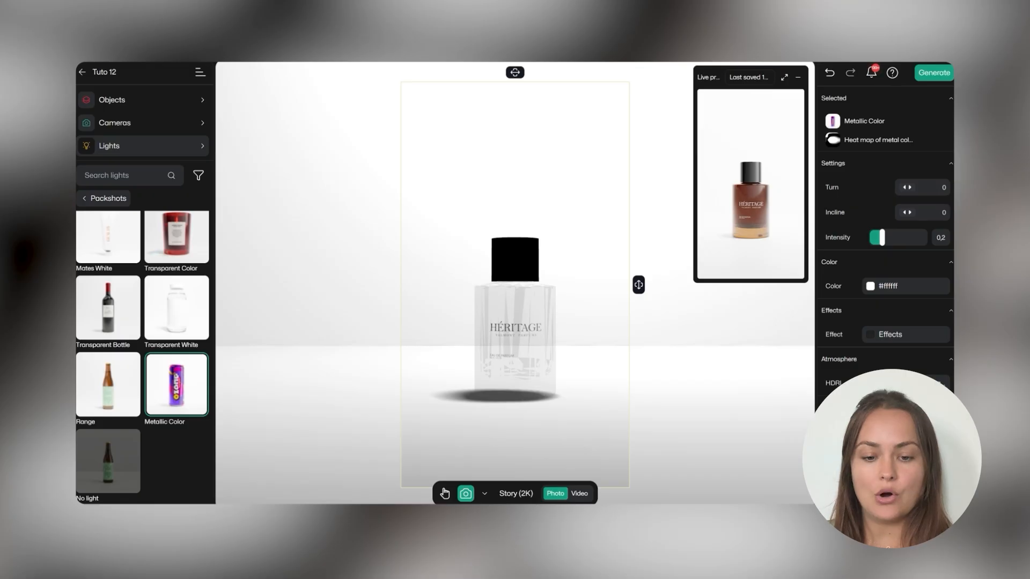
Step: Change the project to video, give the perfume bottle the Jump animation and preview it
click(579, 494)
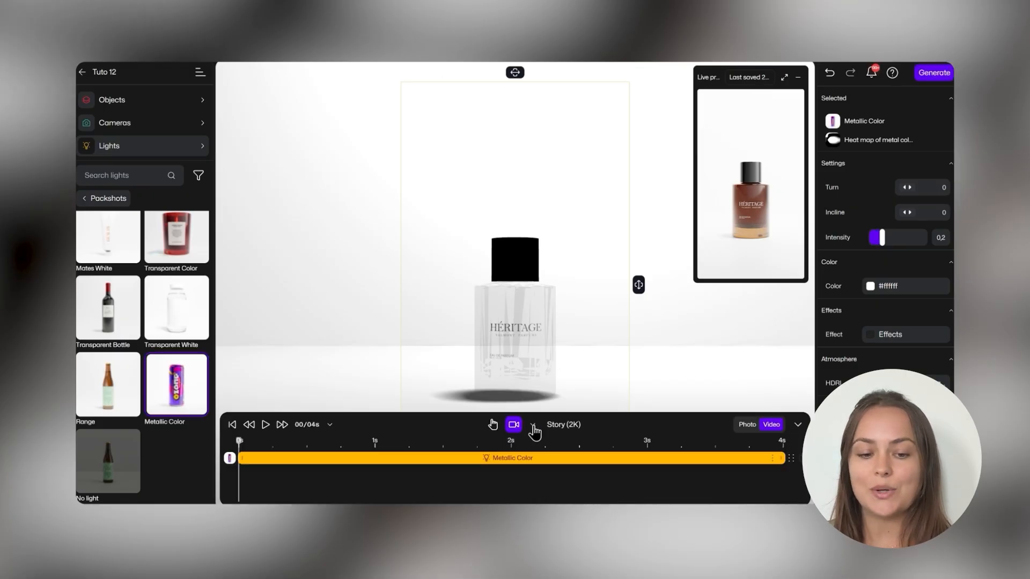
click(511, 260)
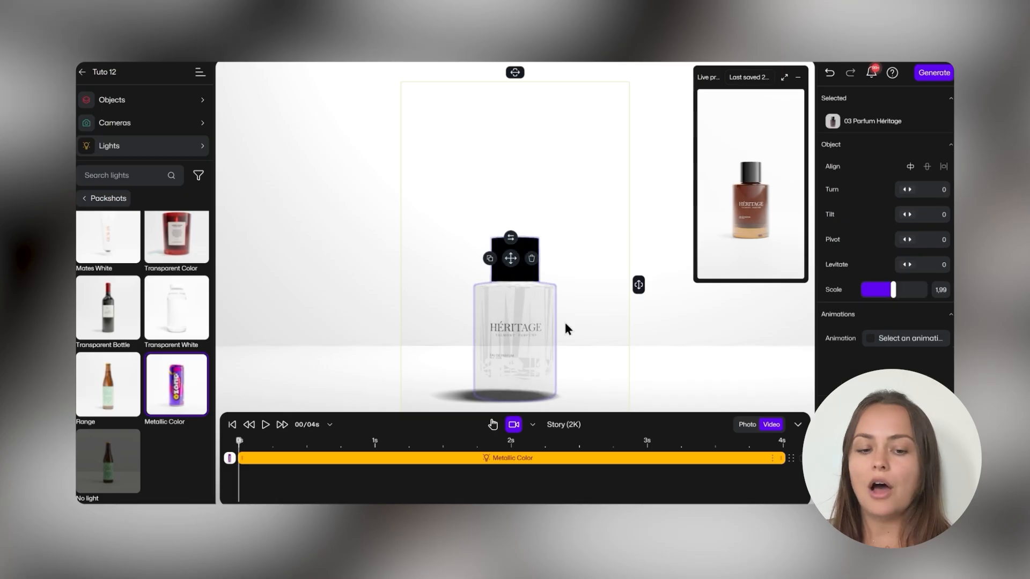
click(898, 339)
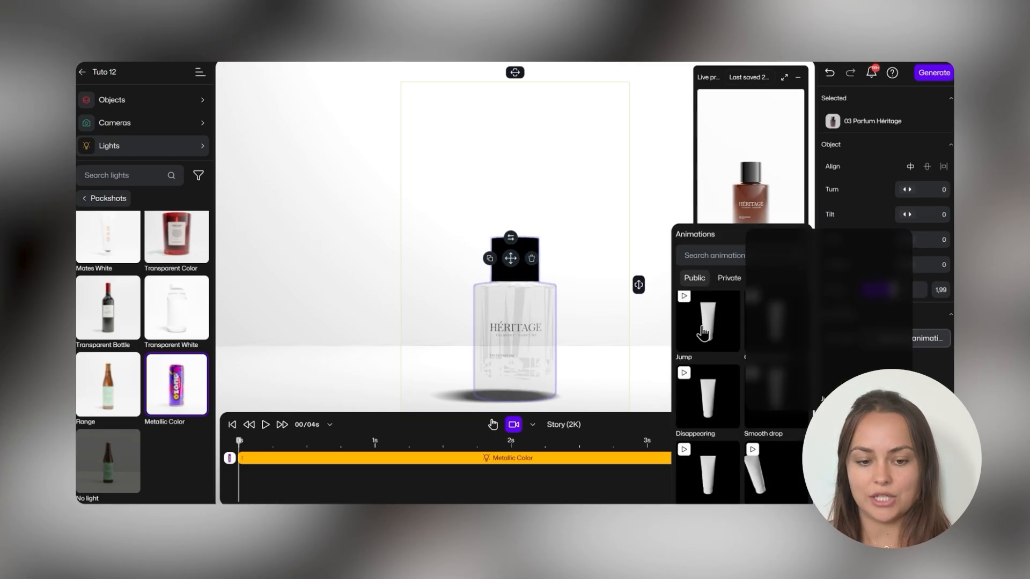
click(692, 329)
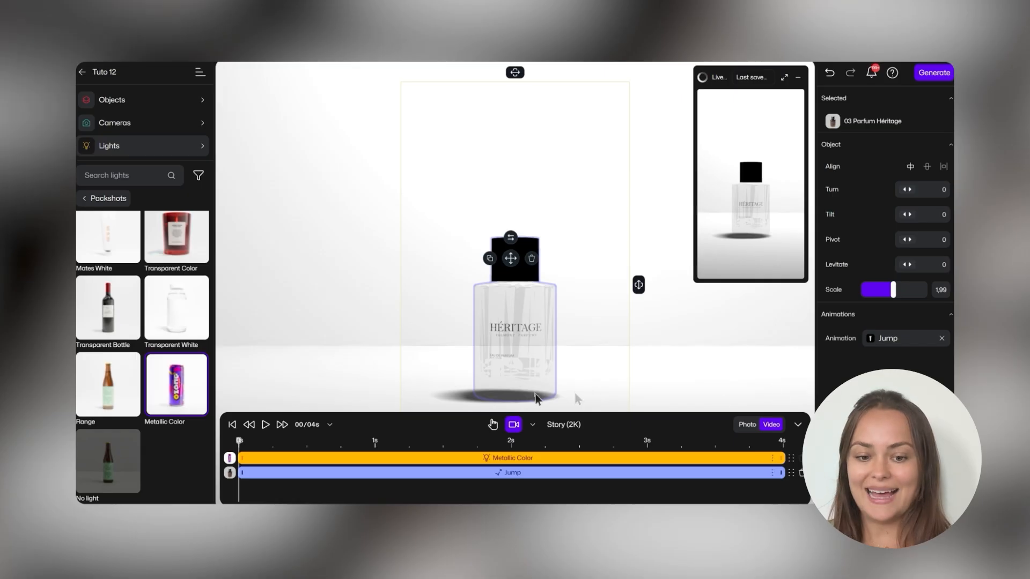
click(265, 425)
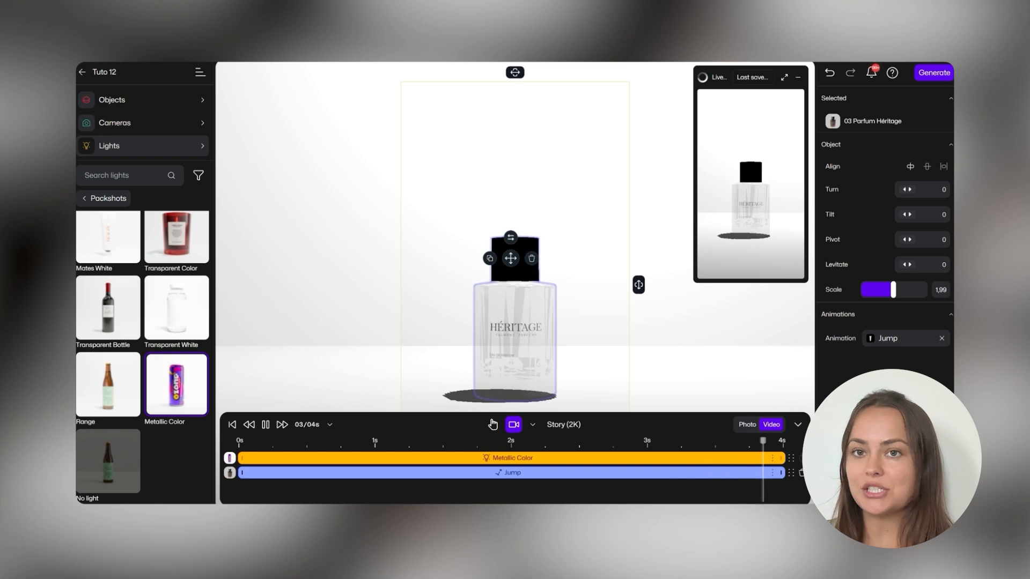
Step: Shorten the bottle's Jump animation on the timeline so that it ends at 1 s
drag(782, 473, 459, 472)
drag(384, 489, 379, 489)
mouse_move(396, 484)
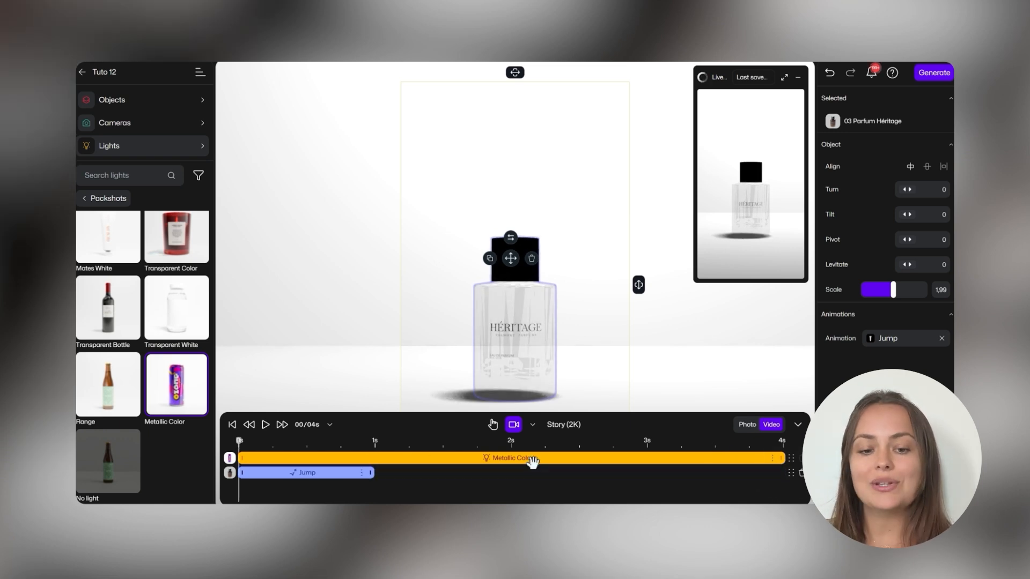
Step: Add a second Jump animation to the bottle and trim it to run from about 2.6 s to 3.6 s
click(539, 476)
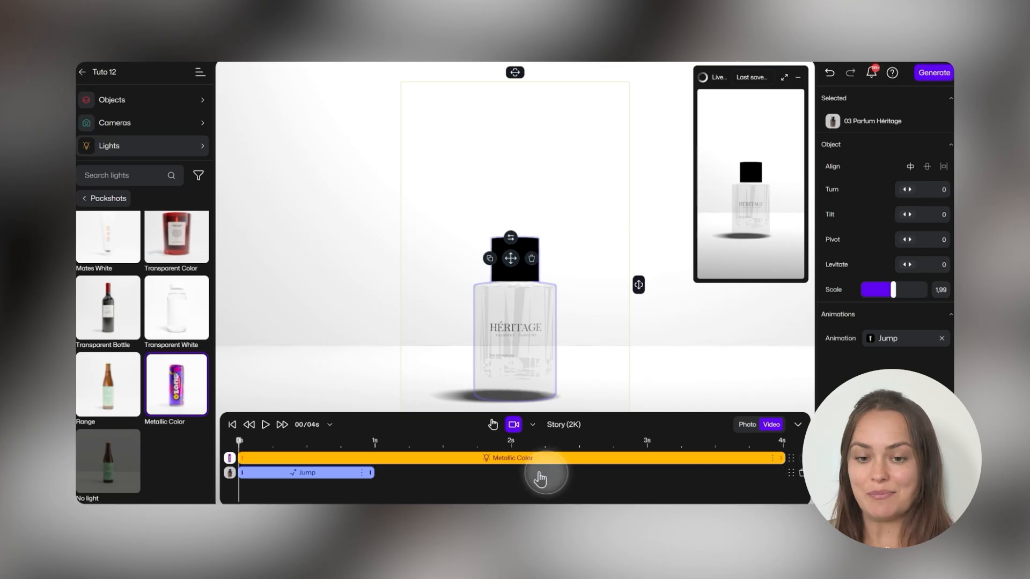
scroll(423, 338, down, 2)
click(414, 334)
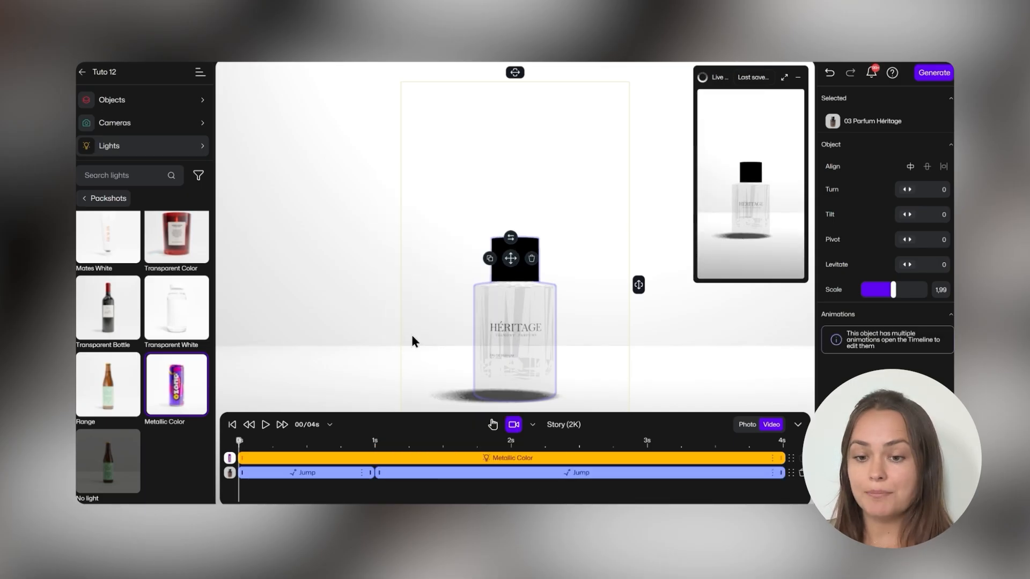
drag(377, 474, 591, 476)
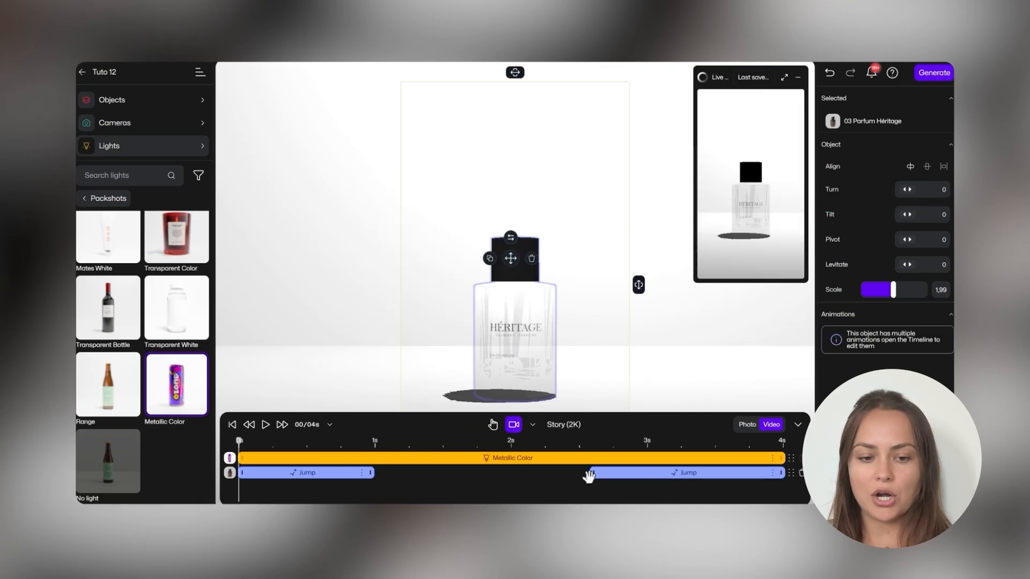
drag(712, 474, 724, 475)
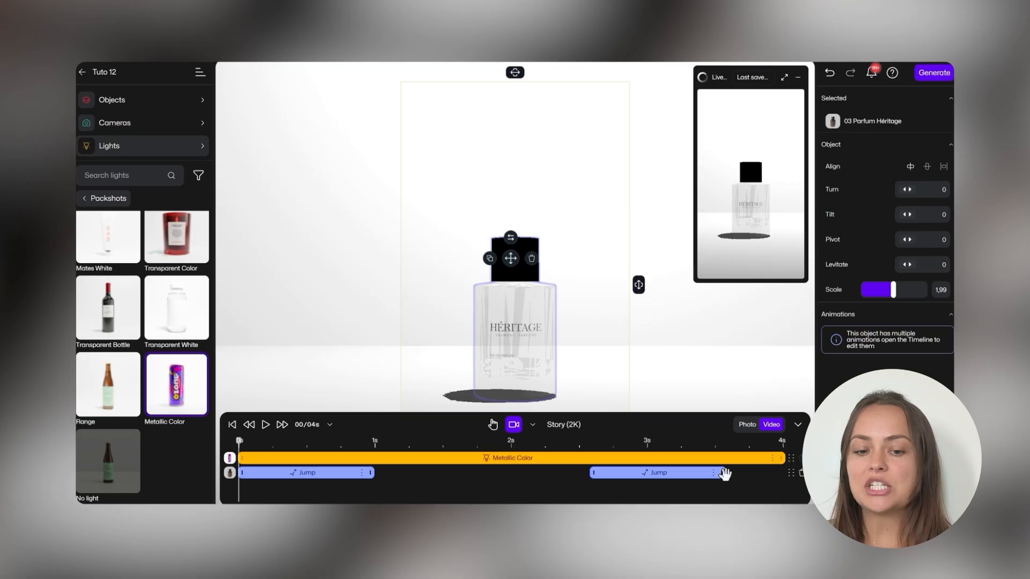
Step: Leave the camera view for free navigation and duplicate the animated bottle into a row of four coming toward the front
click(491, 424)
scroll(572, 212, down, 5)
drag(572, 212, 512, 311)
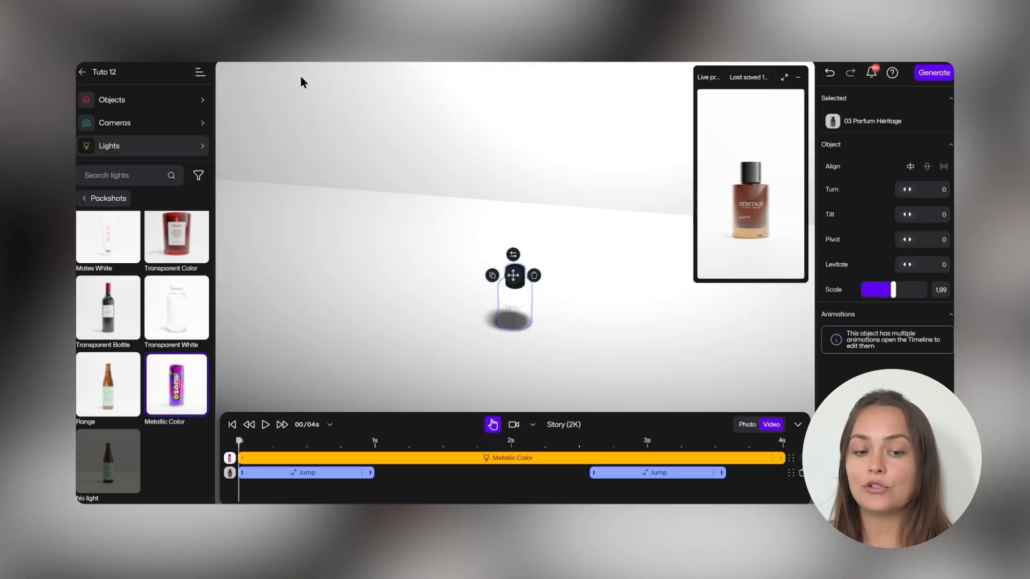
click(184, 101)
click(166, 123)
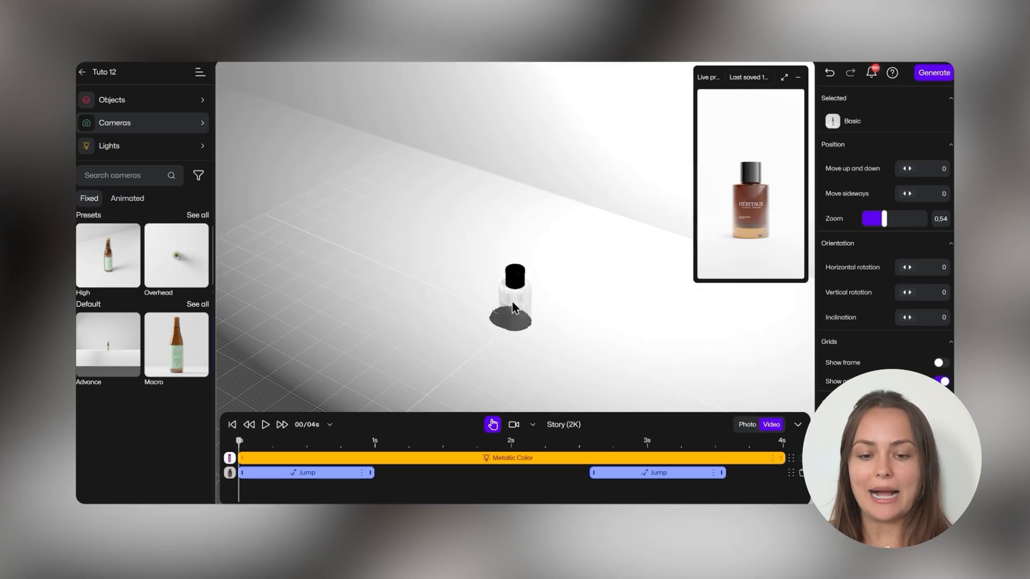
click(512, 301)
drag(514, 300, 598, 243)
drag(601, 317, 483, 325)
alt+drag(662, 261, 540, 311)
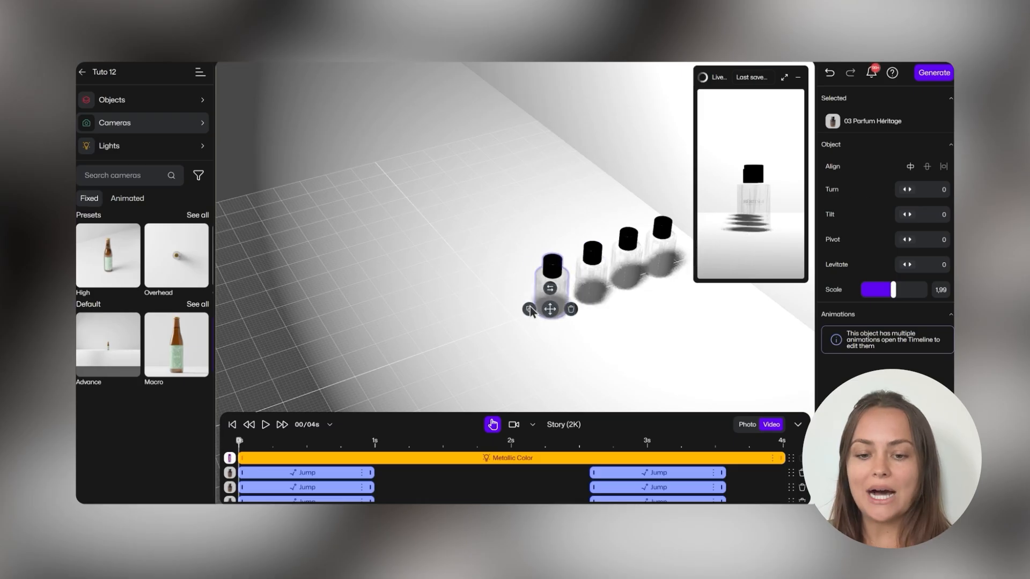
Step: Extend the row of bottles to eight by duplicating the frontmost one repeatedly
click(529, 308)
click(519, 320)
click(498, 320)
click(479, 332)
click(460, 330)
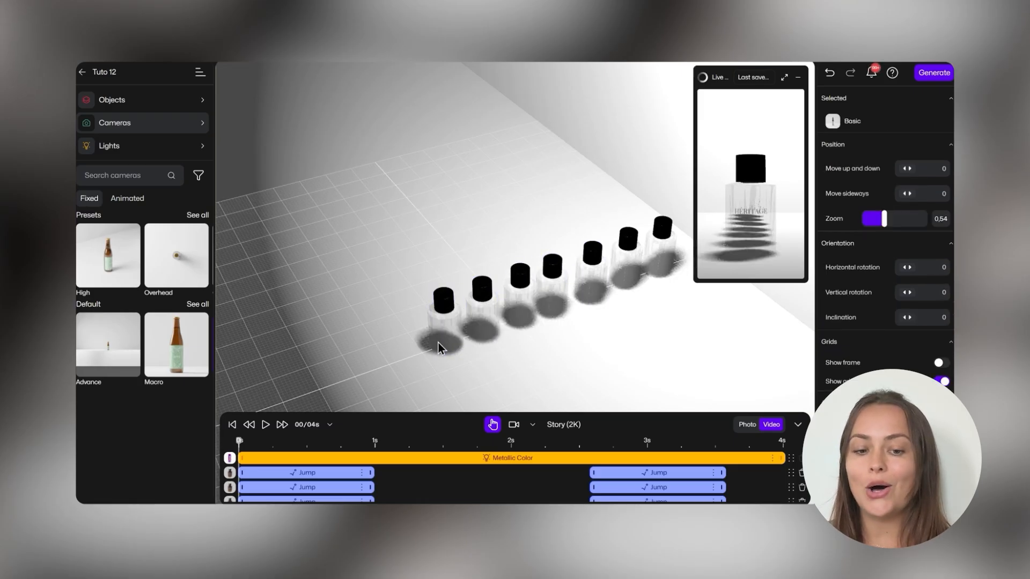
alt+drag(438, 344, 411, 337)
Step: Select all eight bottles, distribute them evenly and align them on one line from the camera view
shift+click(443, 311)
shift+click(482, 299)
shift+click(520, 287)
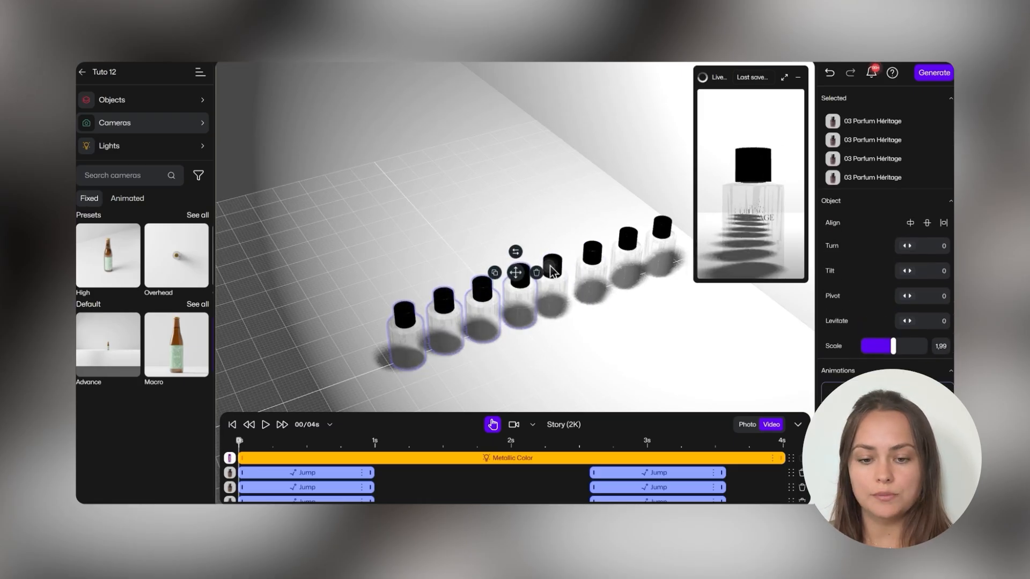
shift+click(552, 277)
shift+click(592, 263)
shift+click(627, 250)
shift+click(665, 231)
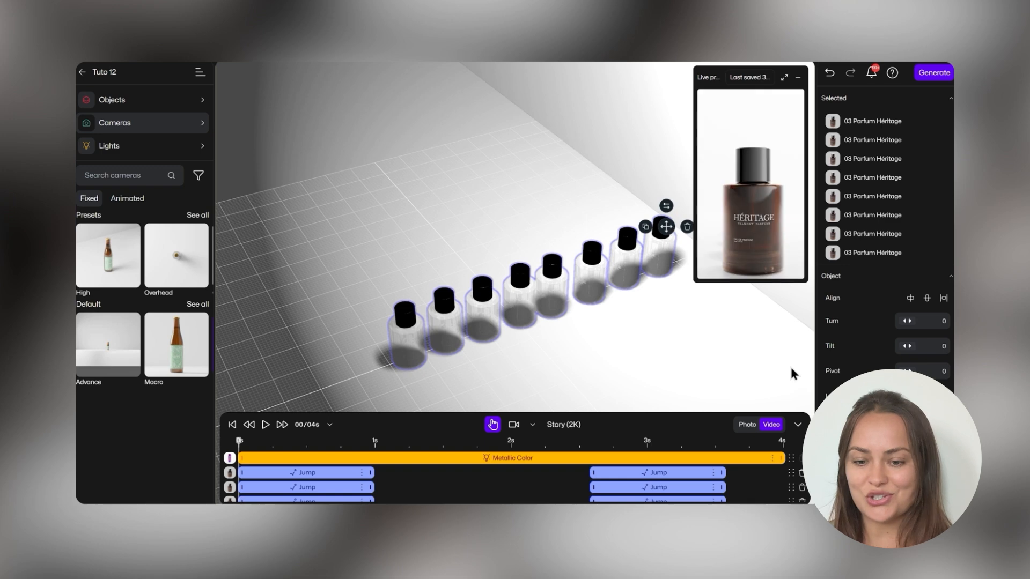
click(943, 304)
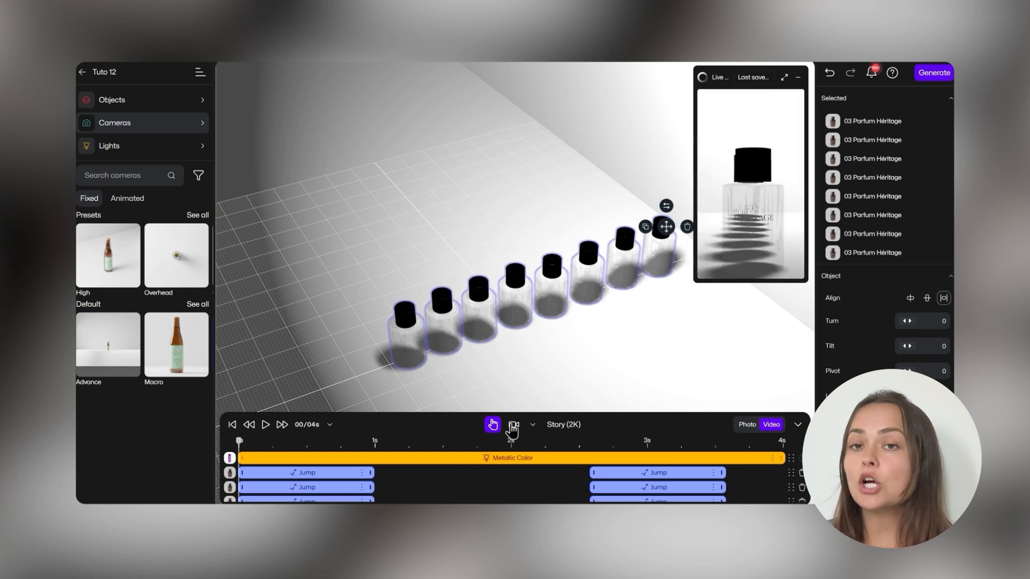
click(514, 425)
click(912, 301)
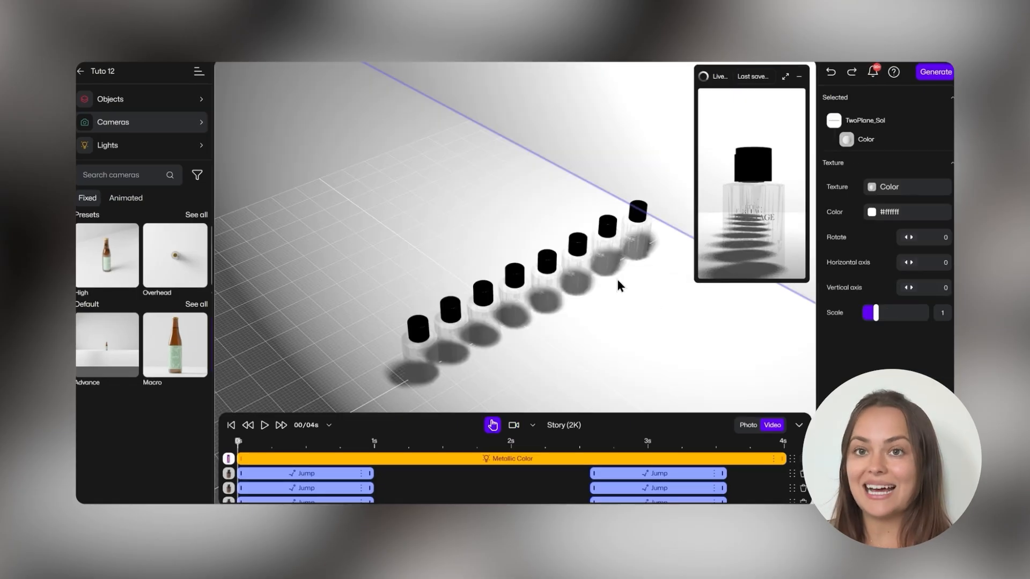
Step: Duplicate the bottles of the row one by one sideways to build a second parallel row beside it
drag(618, 281, 474, 131)
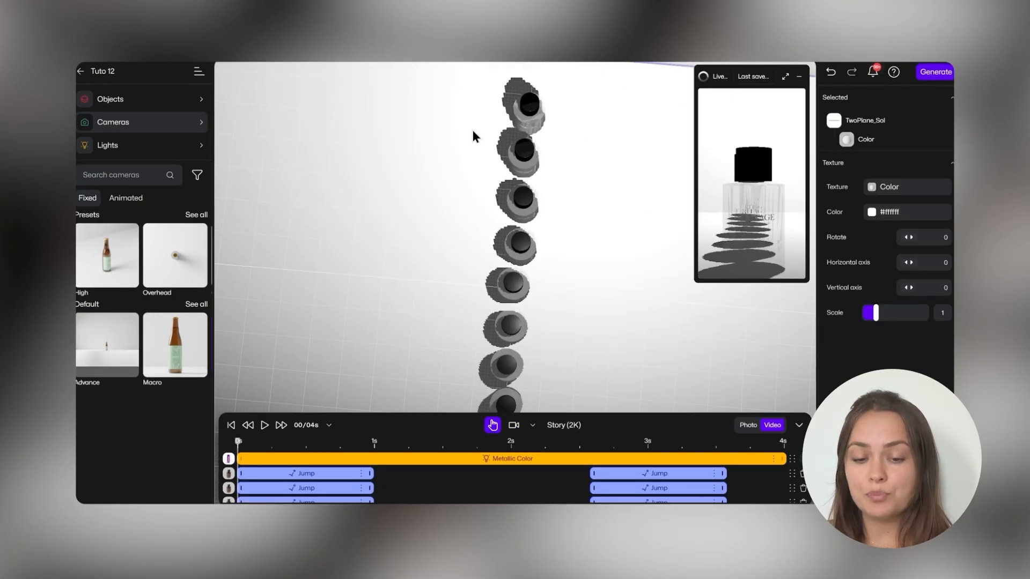
scroll(578, 294, down, 8)
click(523, 176)
click(502, 176)
click(519, 206)
click(497, 207)
click(518, 235)
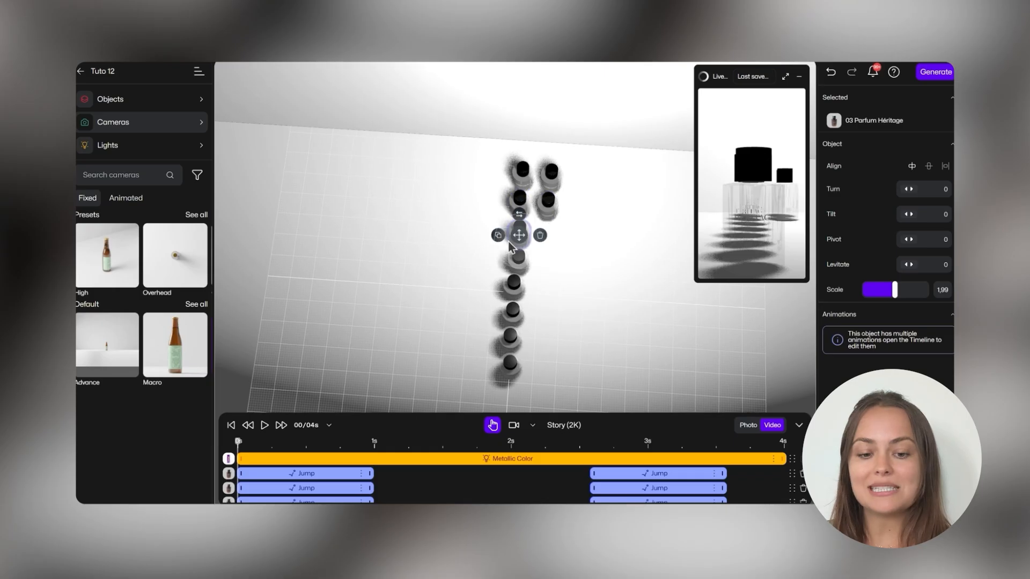
click(498, 235)
click(513, 262)
click(510, 312)
click(523, 324)
click(507, 339)
click(504, 373)
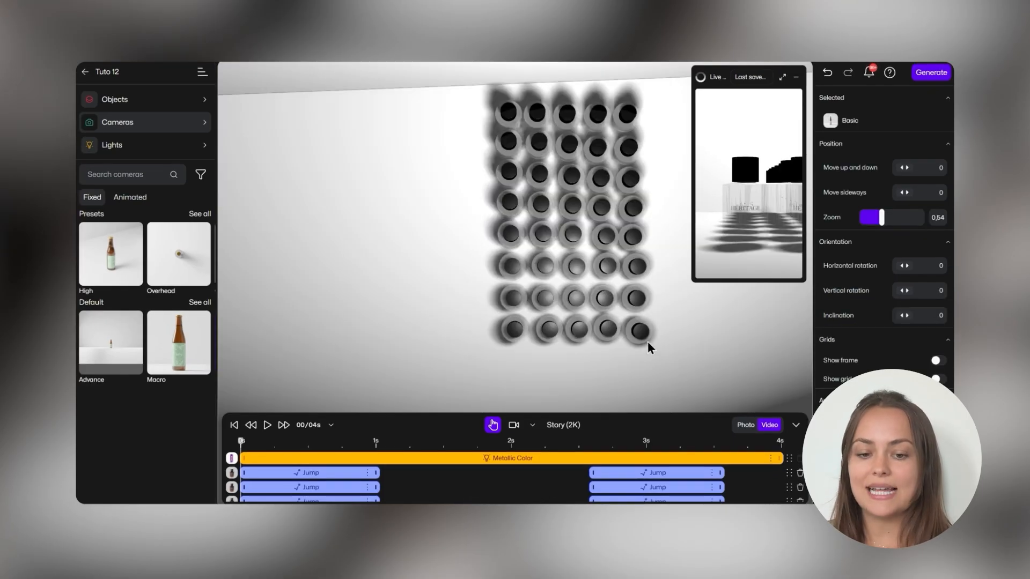
Step: Select the five bottles of the frontmost row, then align and evenly distribute them from the camera view
click(641, 336)
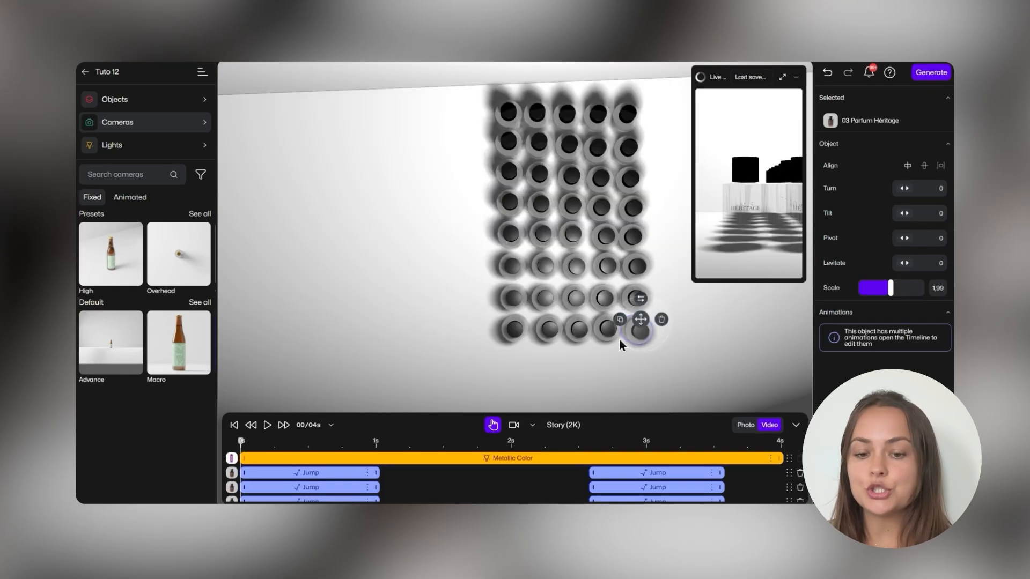
shift+click(608, 332)
shift+click(579, 331)
shift+click(548, 332)
shift+click(512, 330)
click(514, 430)
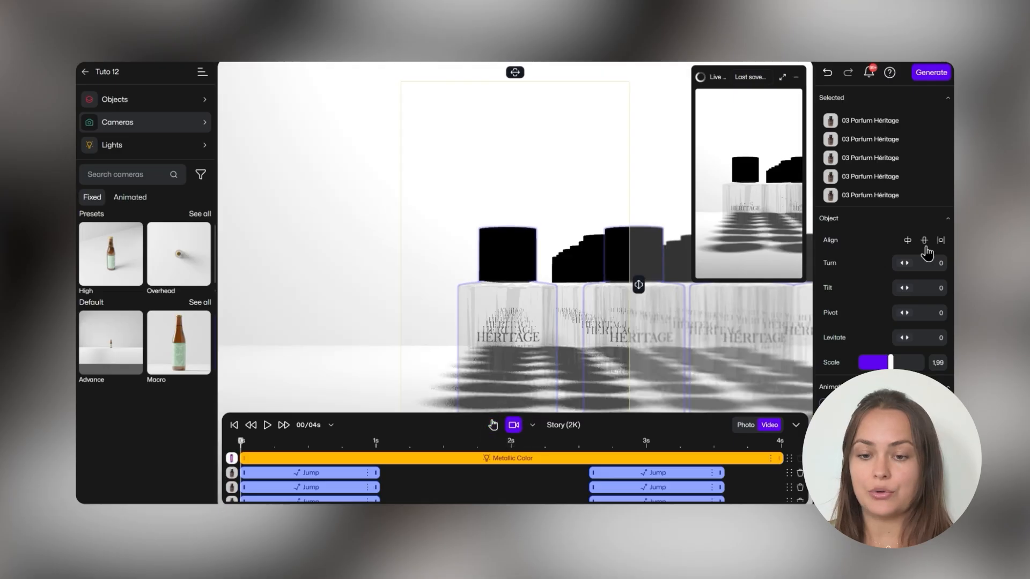
click(925, 243)
click(942, 243)
click(492, 425)
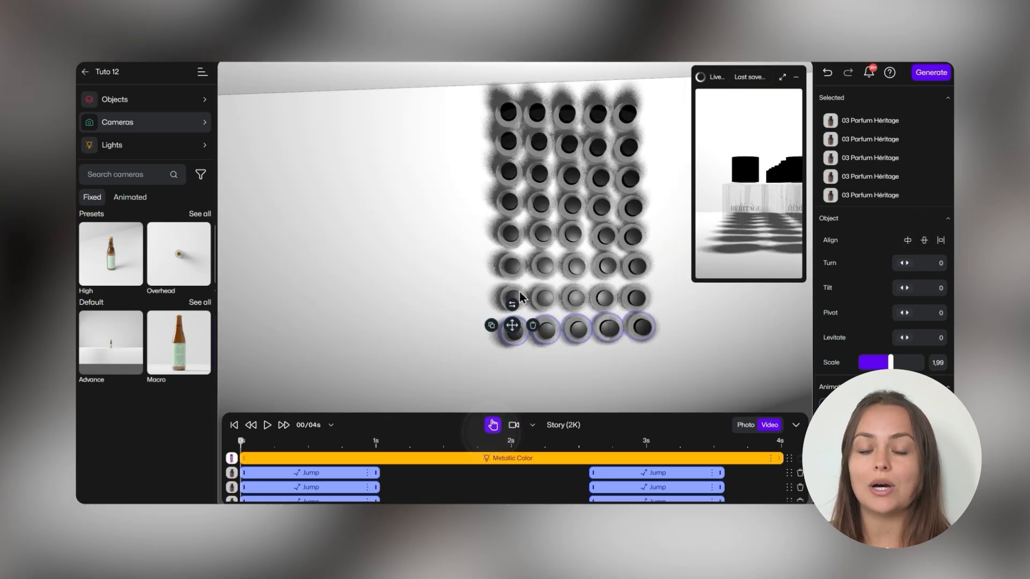
Step: Align the selected row of five bottles once more from the camera view and return to free navigation
click(514, 425)
click(923, 239)
click(492, 425)
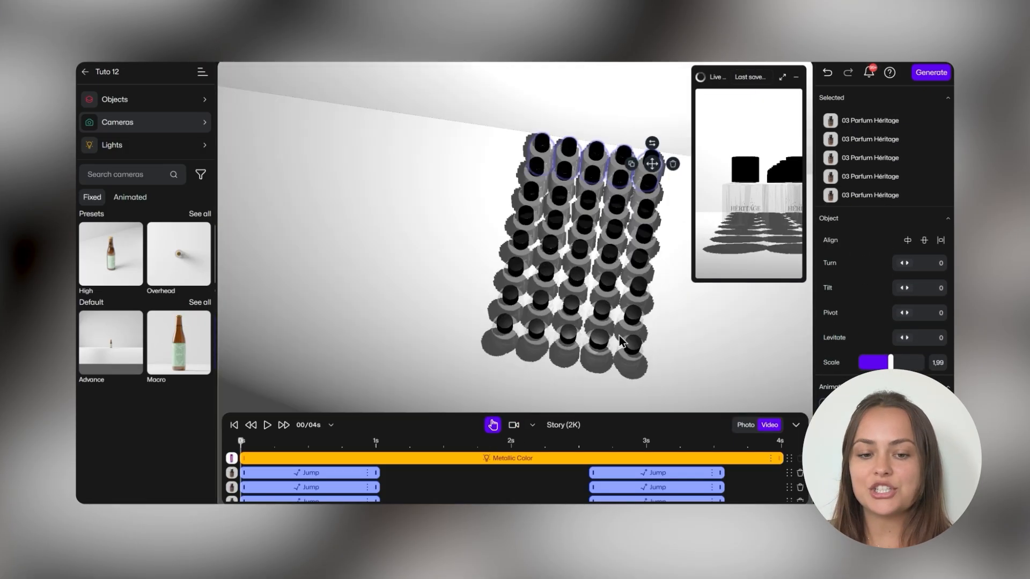
Step: Play the animation from the camera view to review the bottles' simultaneous jumps
click(513, 426)
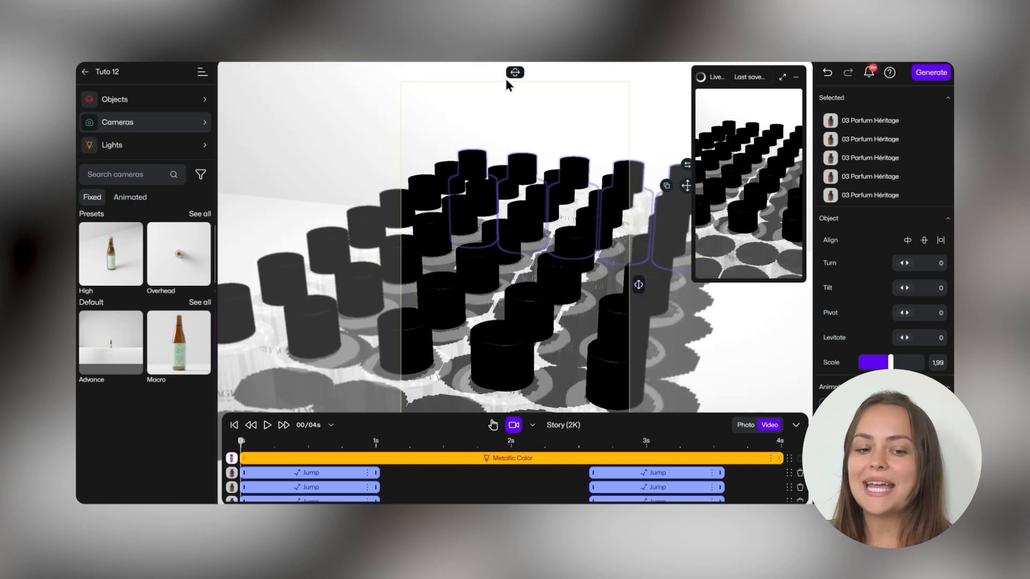
click(267, 424)
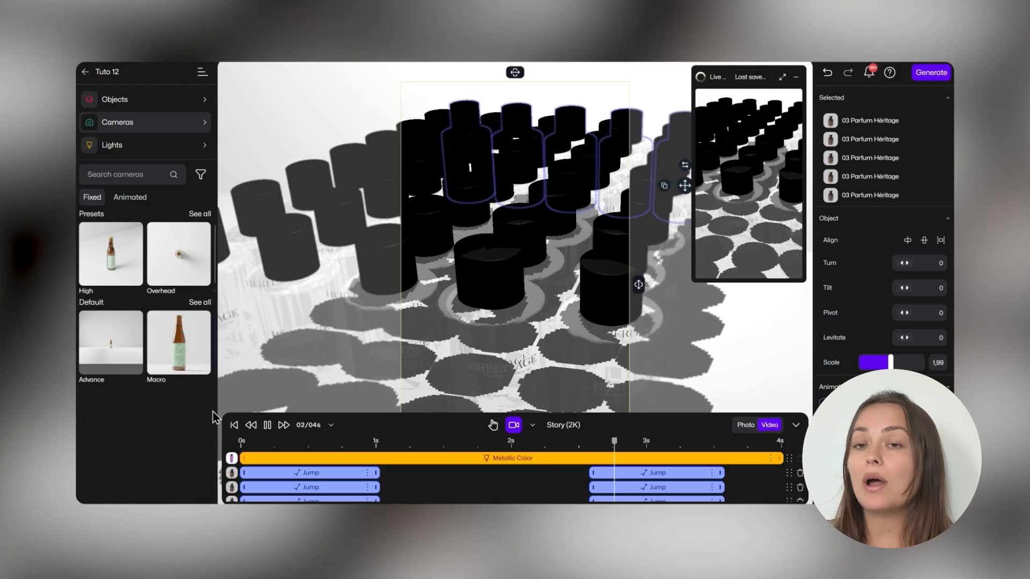
key(space)
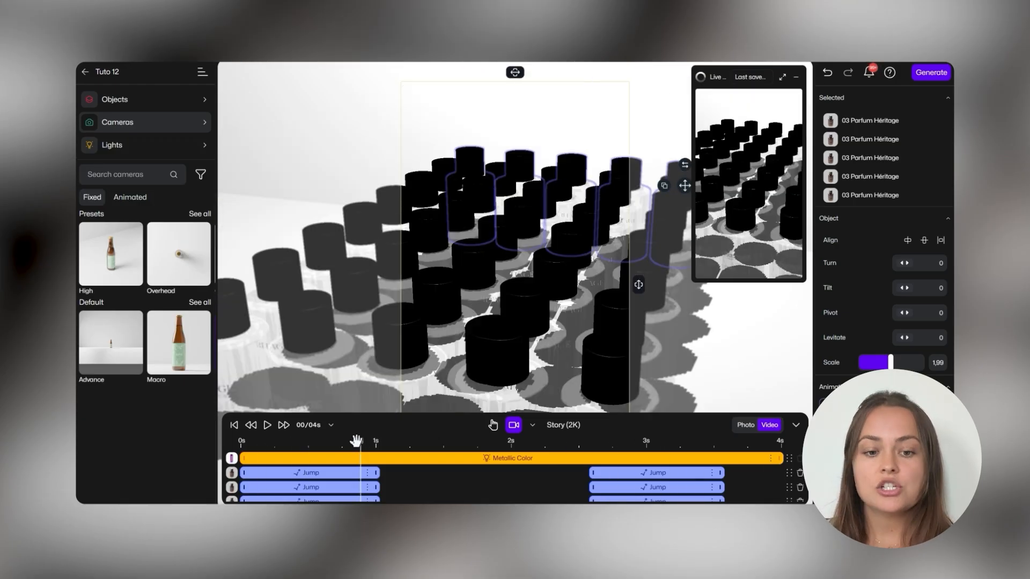
Step: Enlarge the timeline, start the first Jump clips of the second to fourth bottles progressively later, and preview the staggered motion
drag(499, 412, 497, 323)
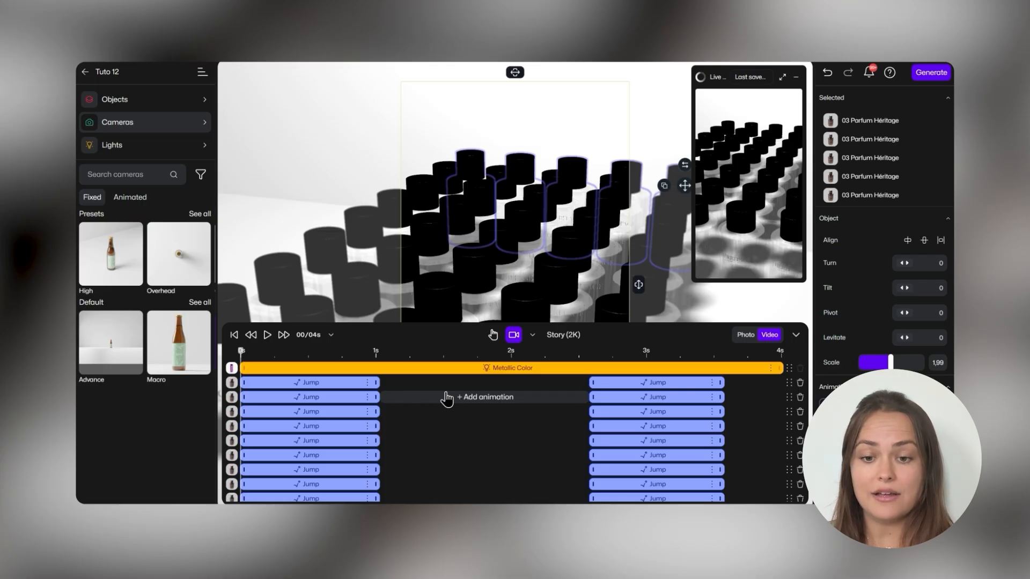
drag(244, 398, 270, 429)
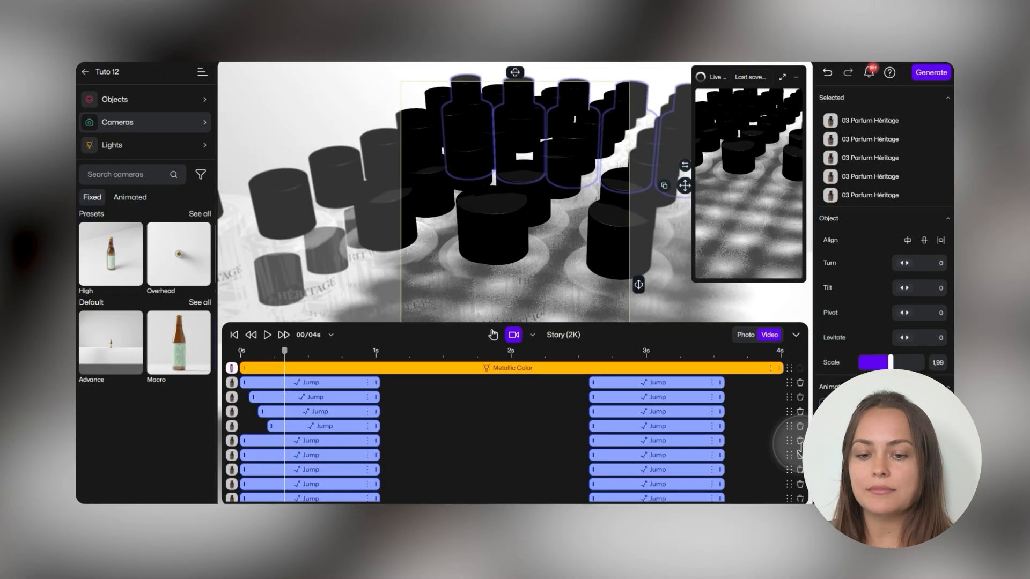
key(space)
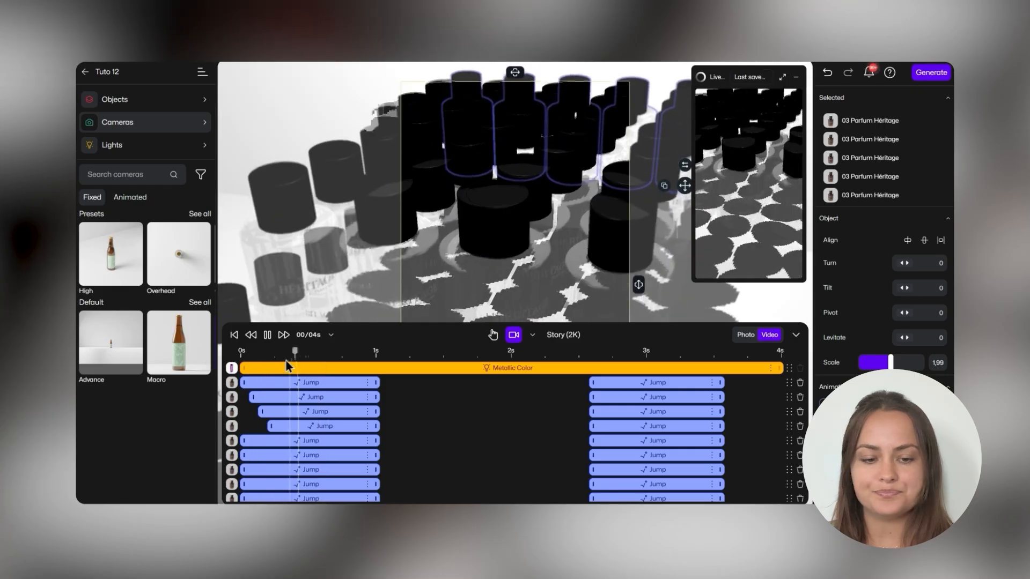
click(145, 101)
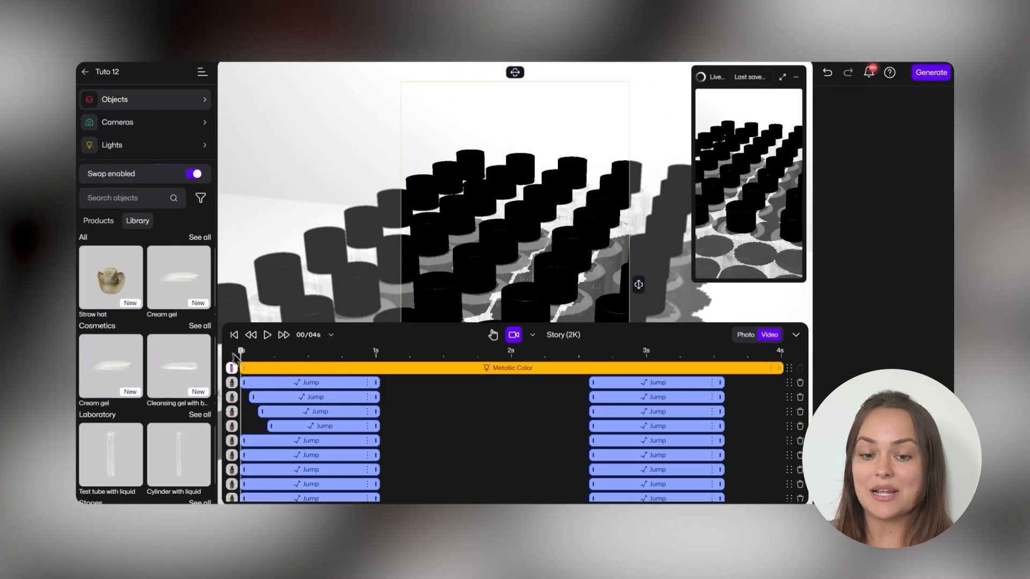
key(space)
key(space)
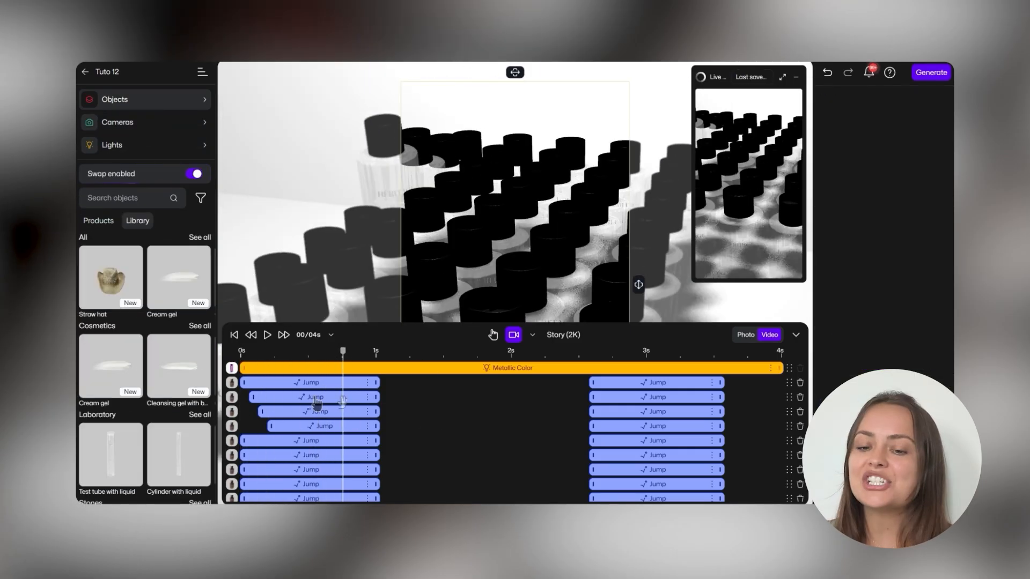
click(315, 354)
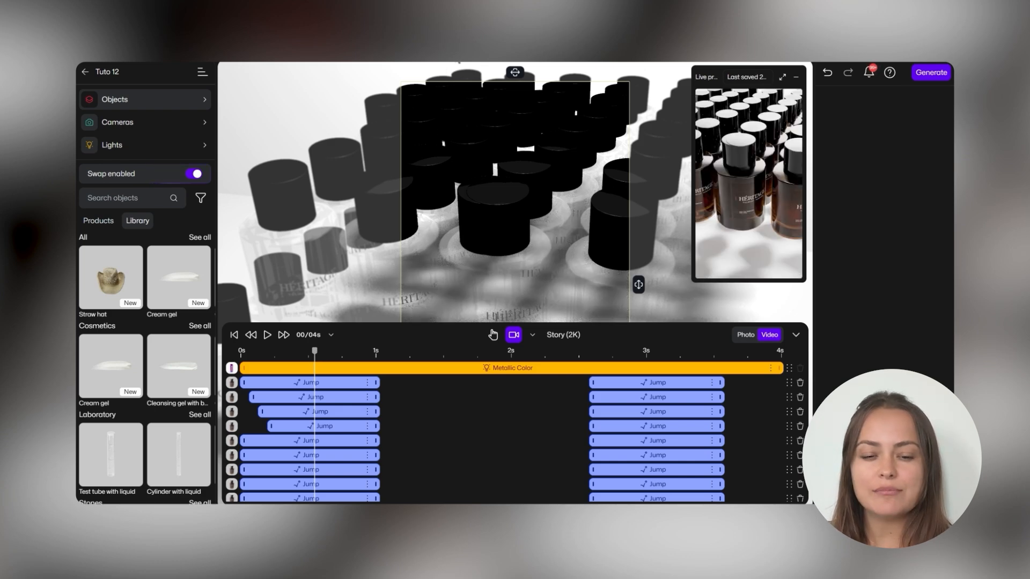
Step: Stagger the opening Jump clips of the remaining bottles row by row, starting each group later than the previous one
drag(271, 446, 352, 487)
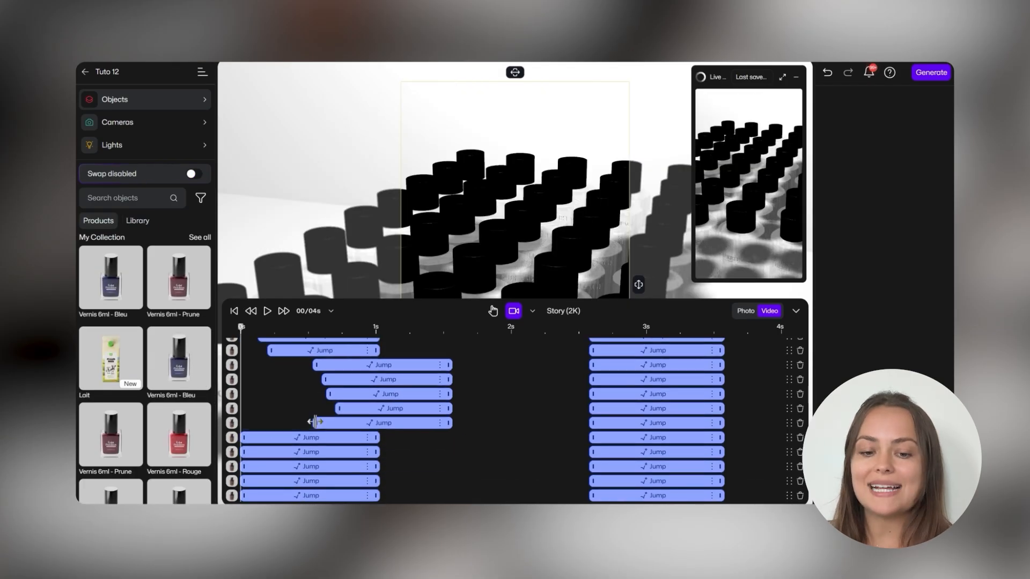
drag(311, 436, 441, 438)
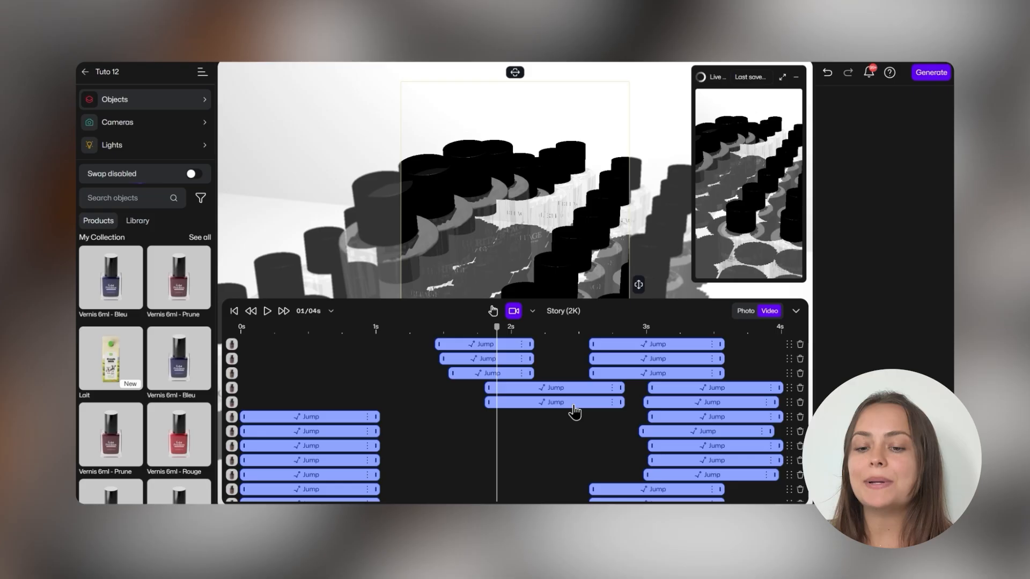
drag(311, 460, 555, 460)
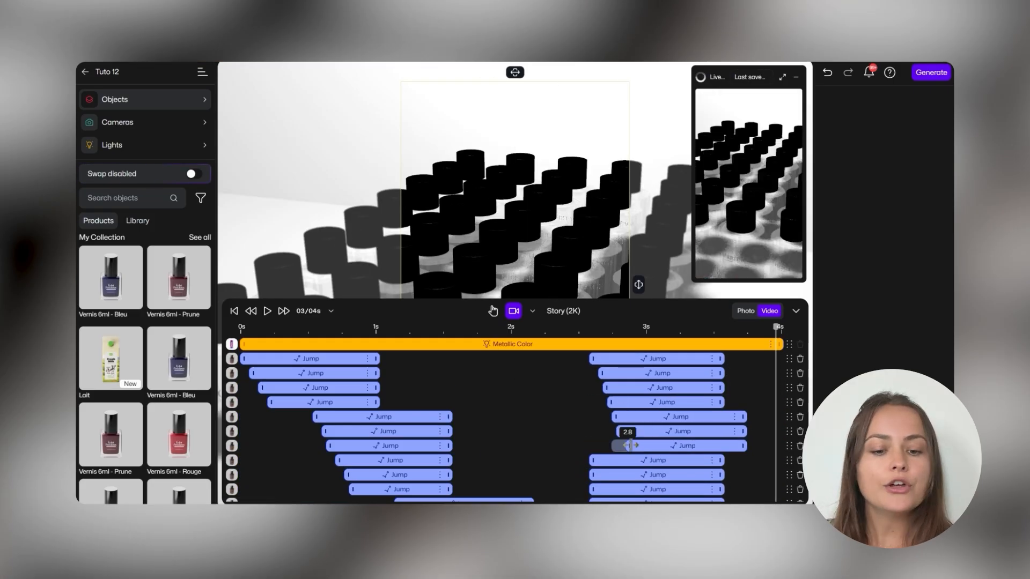
Step: Stagger the closing Jump clips between about 2.5 s and the 4 s end, and play the animation to check the wave
drag(708, 453, 740, 452)
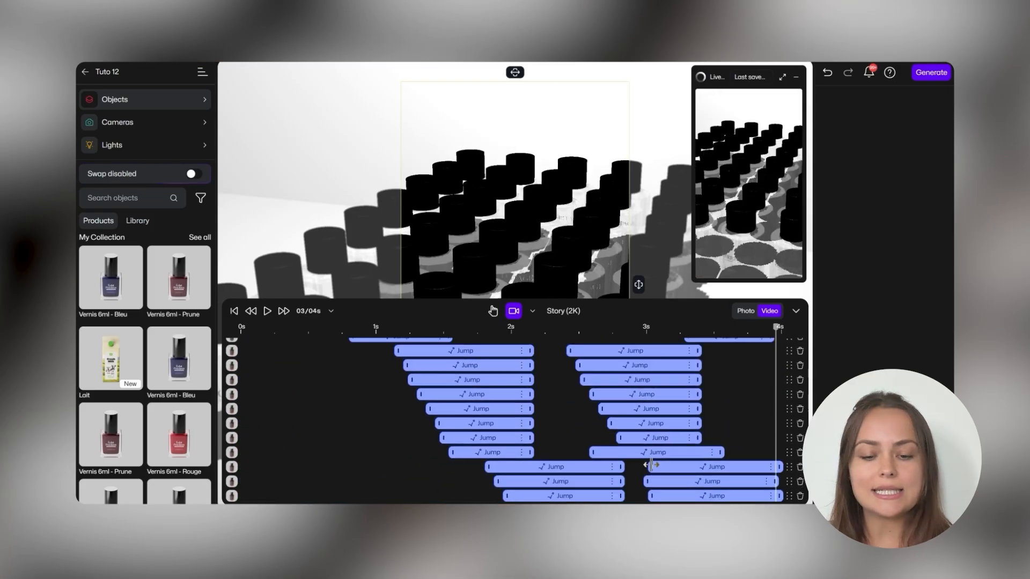
click(268, 311)
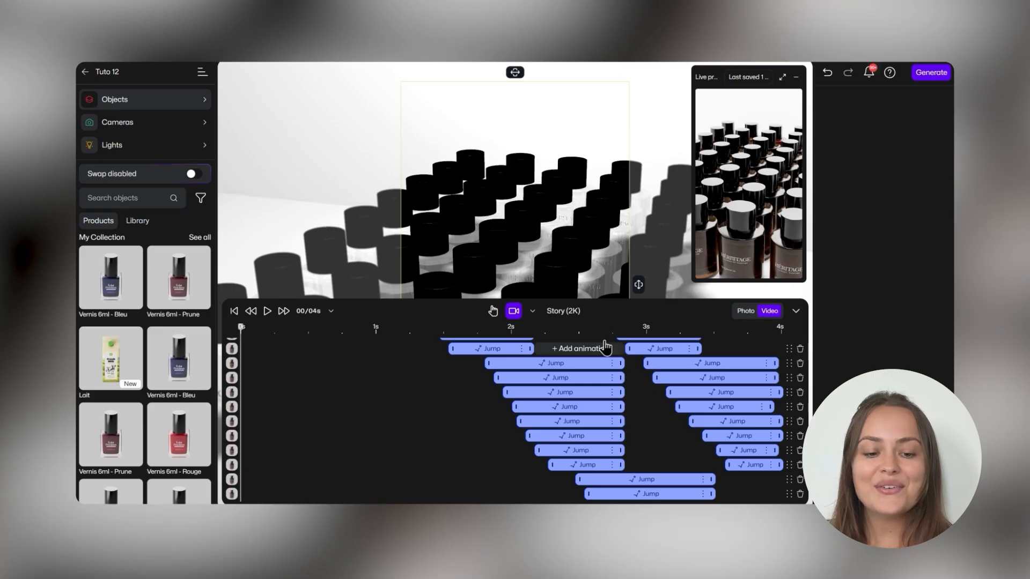
click(267, 313)
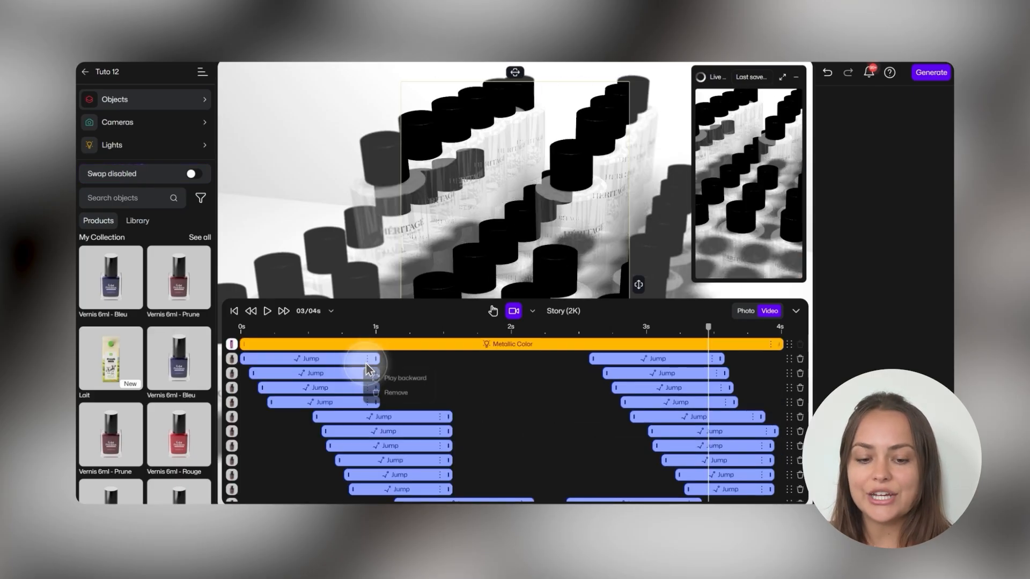
Step: Set the bottles' Jump clips to play backward, working through the timeline tracks, and preview the result
click(403, 379)
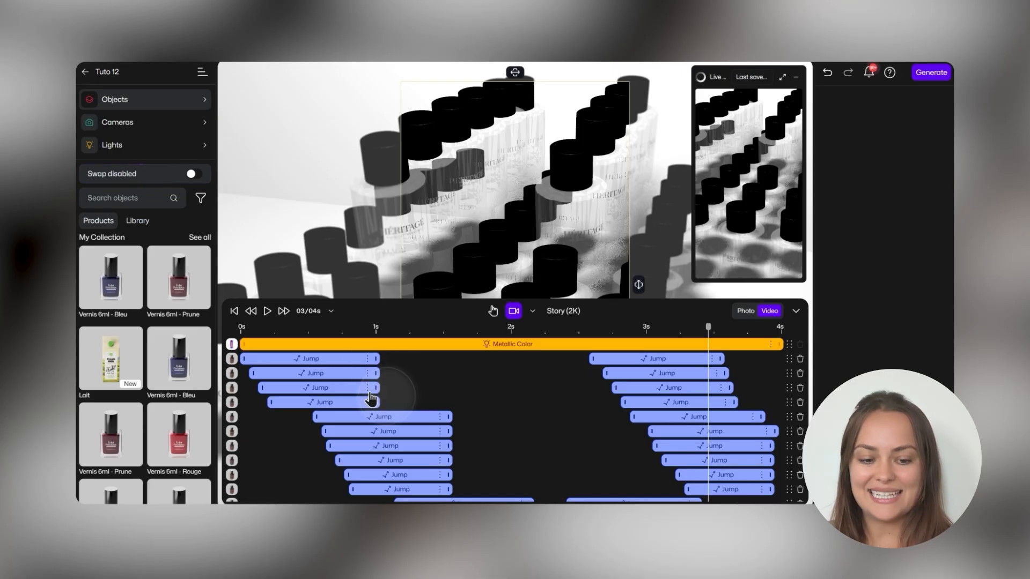
scroll(483, 483, down, 10)
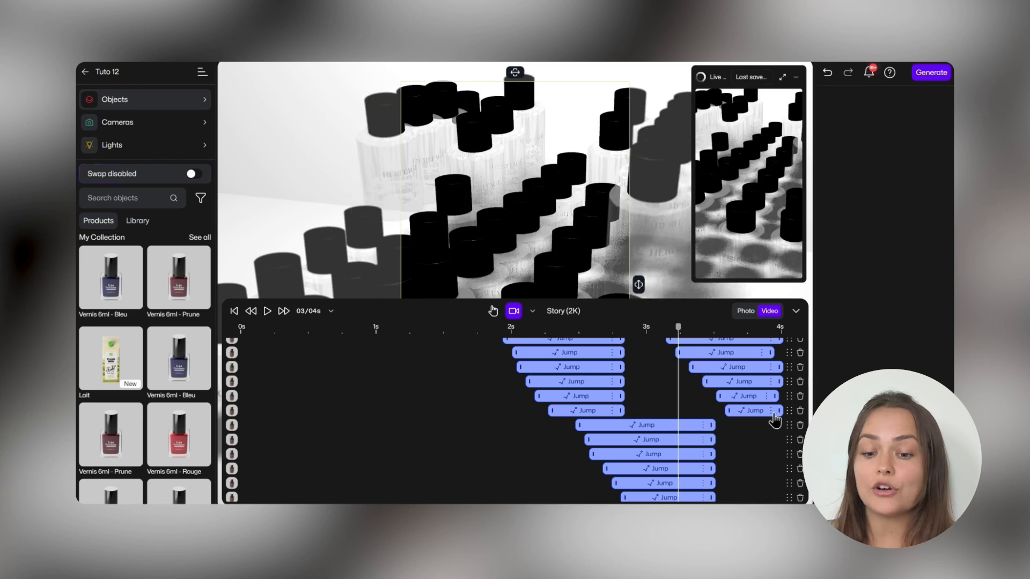
scroll(713, 430, up, 10)
click(762, 363)
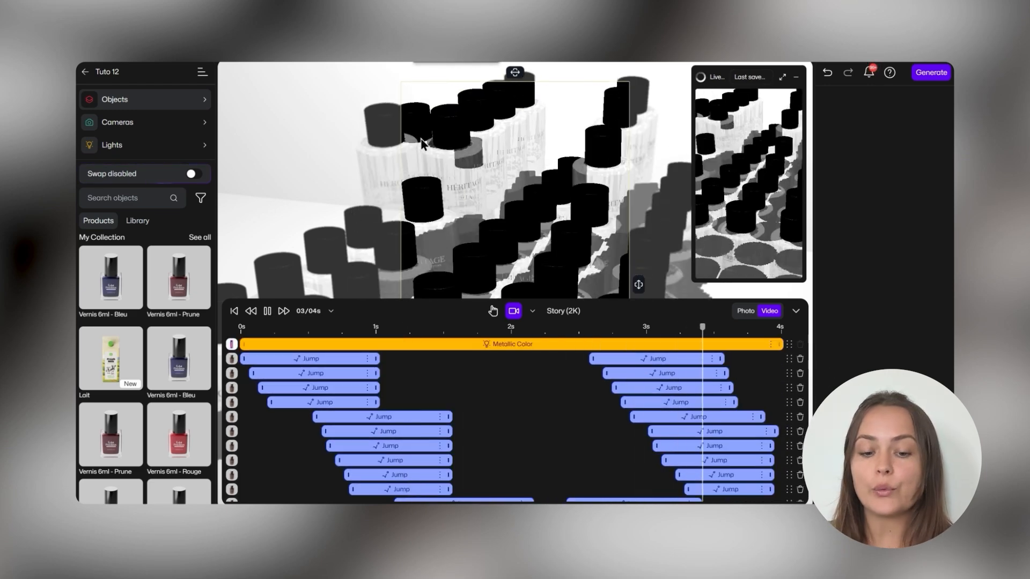
Step: Open the video generation settings for the finished animation
click(931, 73)
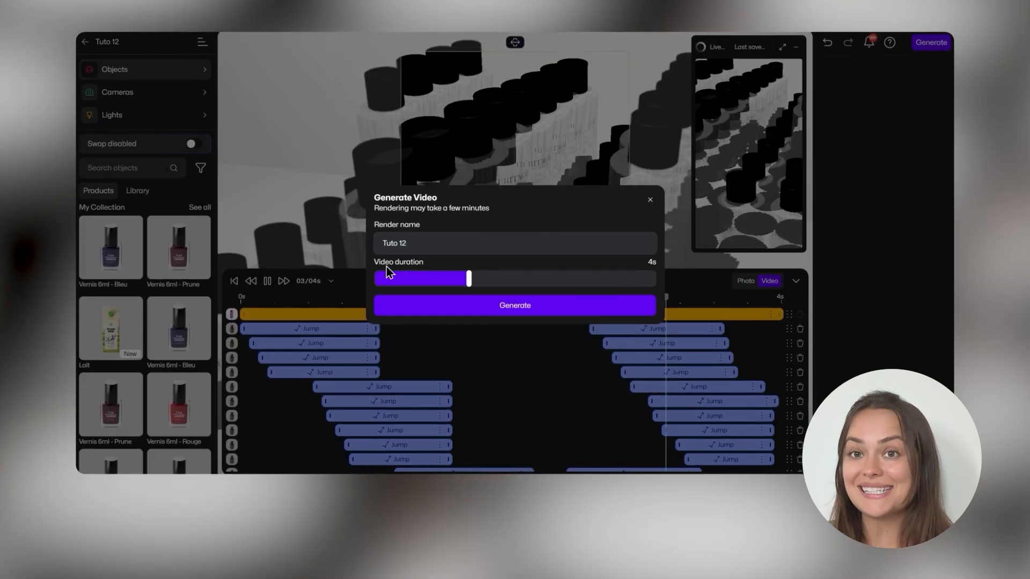